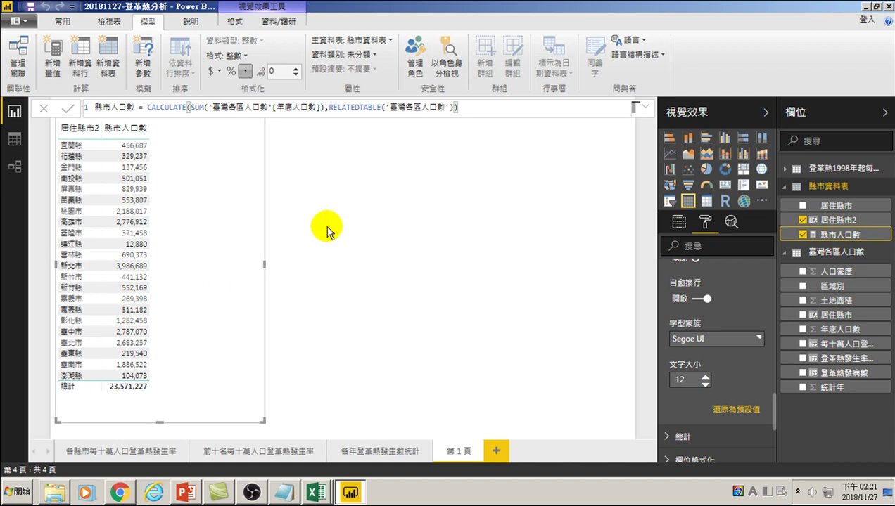
Bring up the context menu for the 居住縣市2 field in the county table
right_click(835, 221)
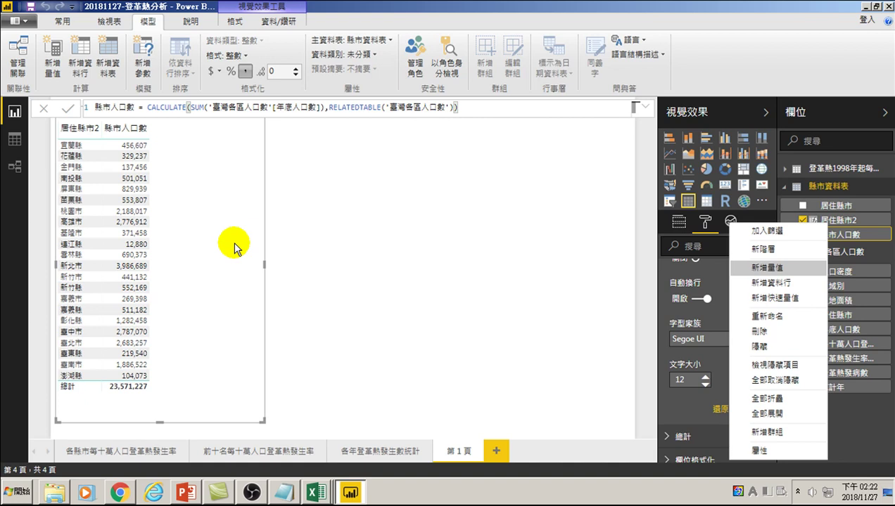
Add a new measure to 縣市資料表 named 縣市人口數名次 and begin its formula with Ra
left_click(768, 267)
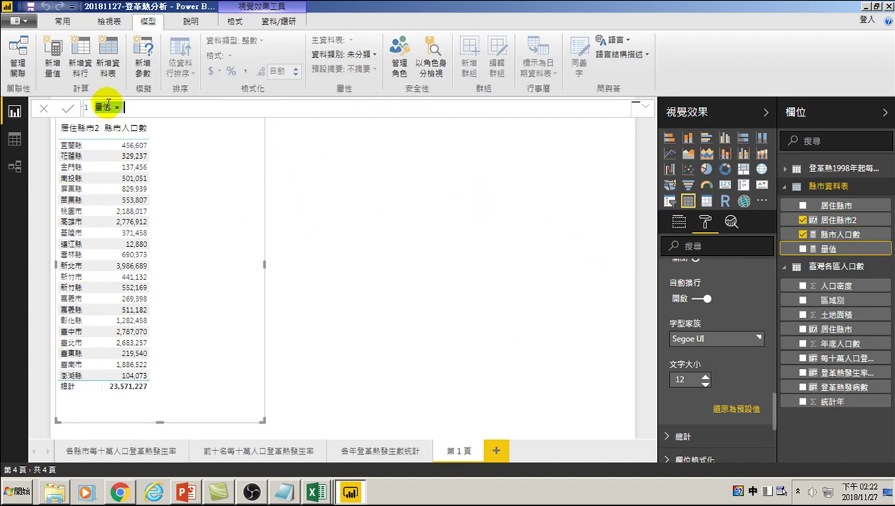
key("Right")
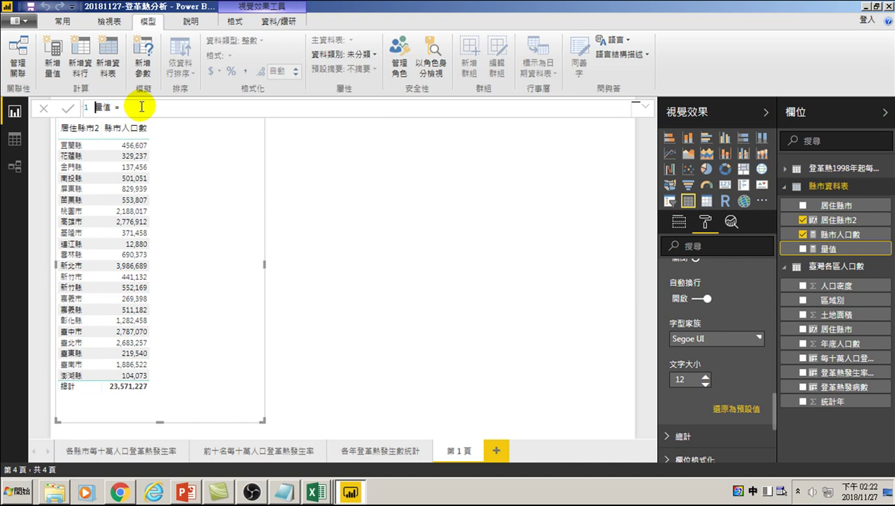
key("BackSpace")
key("BackSpace")
type("ㄎ")
key("BackSpace")
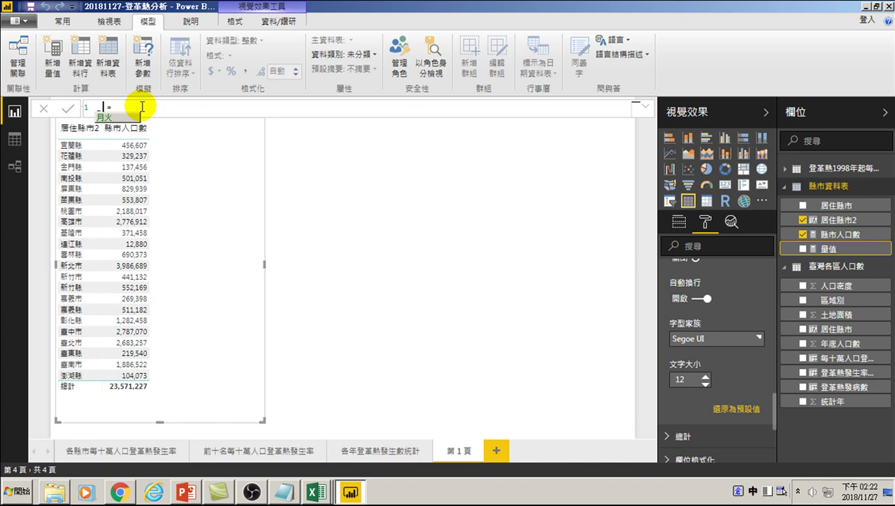
type("縣市人口")
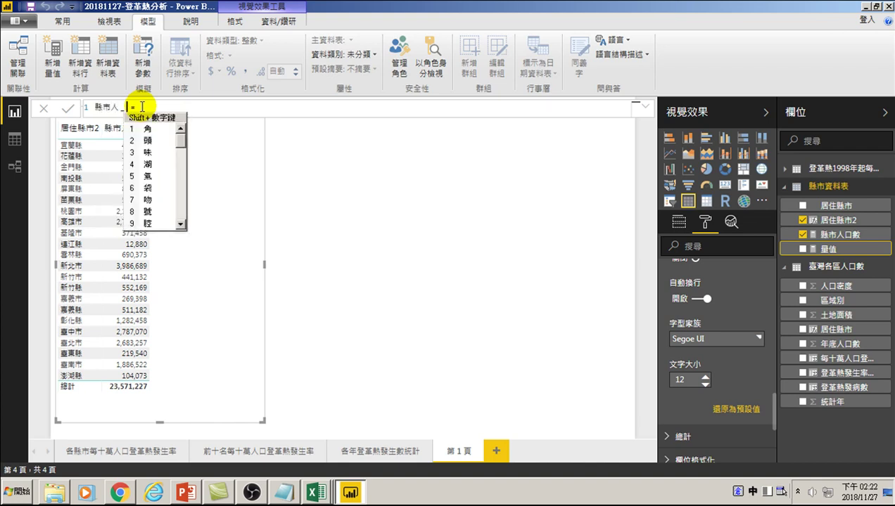
type("數")
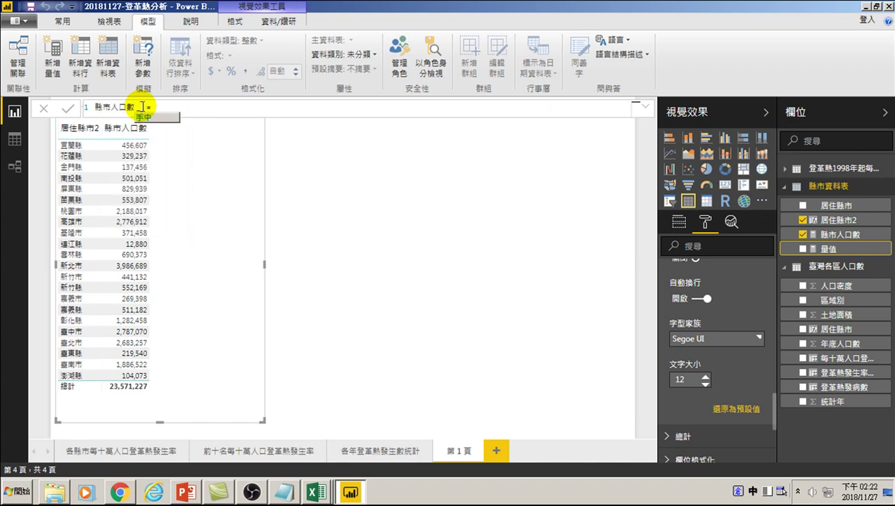
type("排")
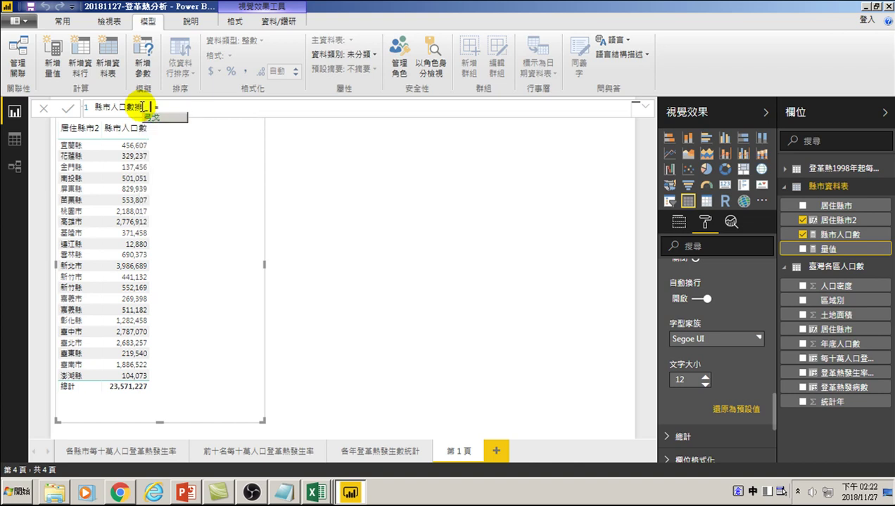
type("名")
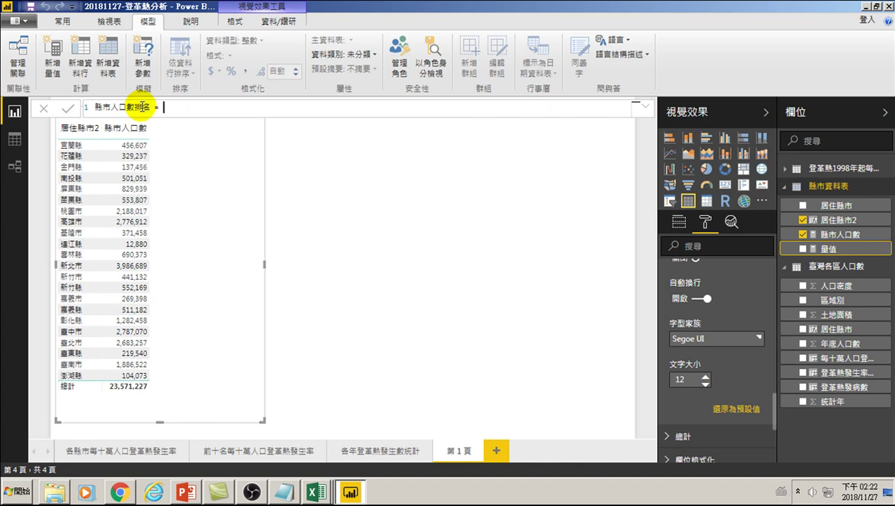
key("BackSpace")
type("次 ")
type("=")
key("Return")
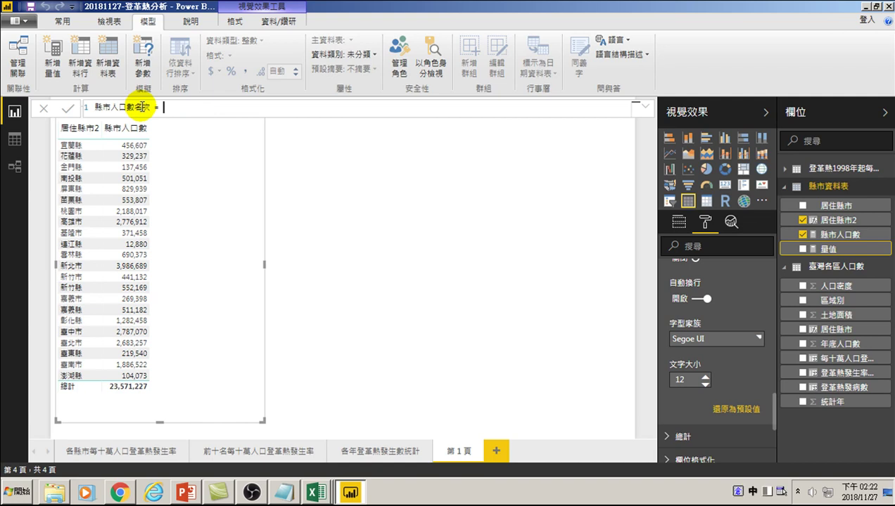
type("Ra")
key("Down")
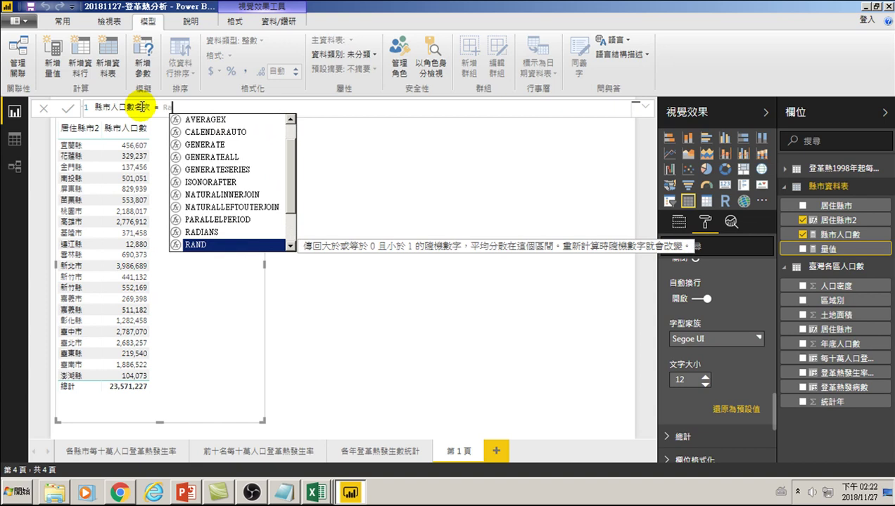
Build the formula start = RANKX(ALL('縣市資料表')) using autocomplete
type("n")
key("Down")
key("Down")
key("Down")
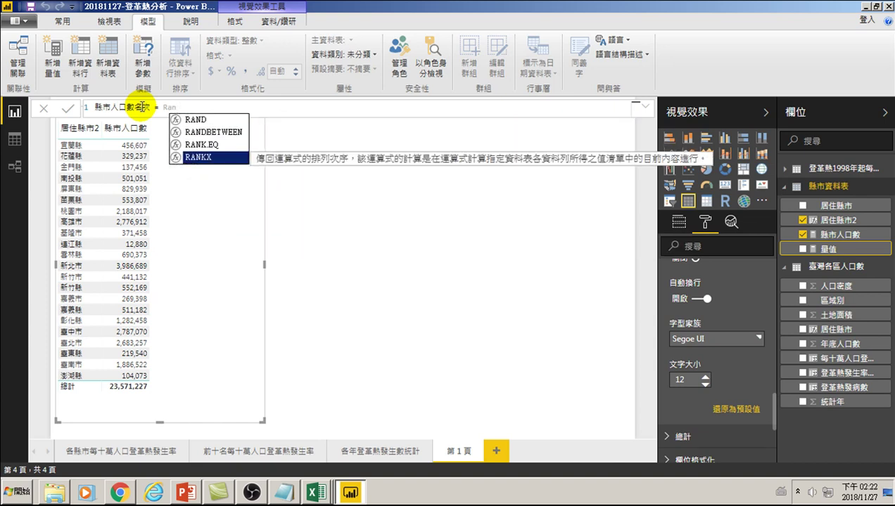
key("Tab")
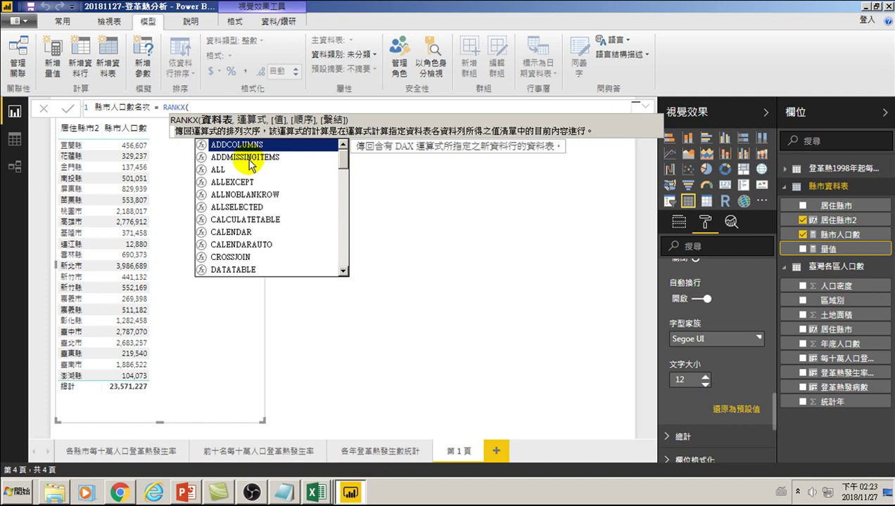
key("Down")
key("Down")
key("Tab")
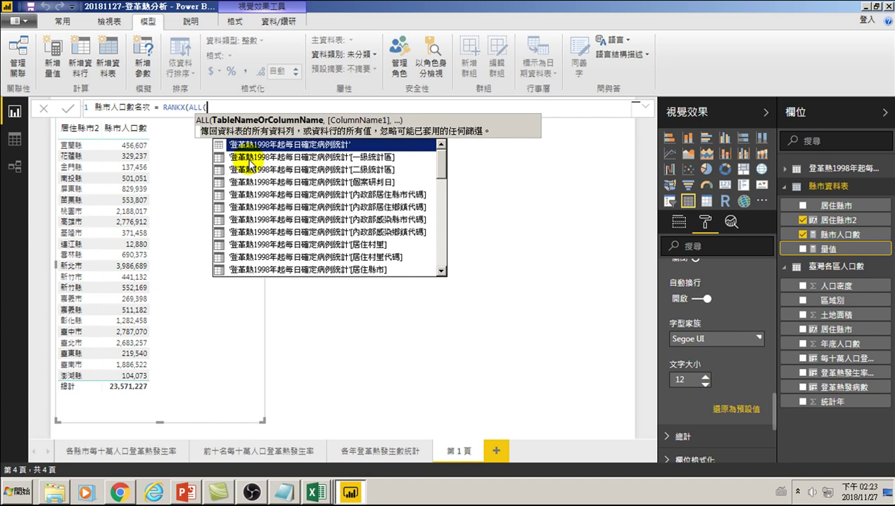
key("Down")
key("Down")
key("Down")
key("Down")
key("Down")
key("Down")
key("Down")
key("Down")
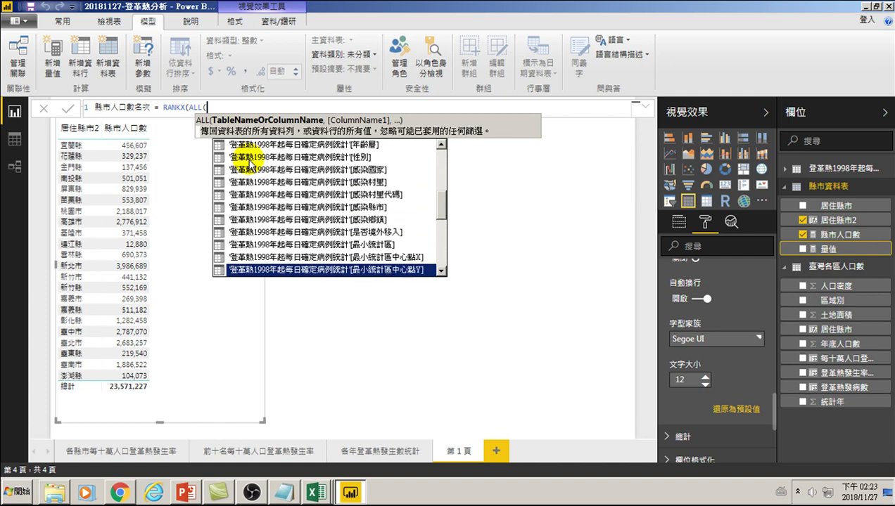
key("Down")
key("Up")
key("Up")
key("Tab")
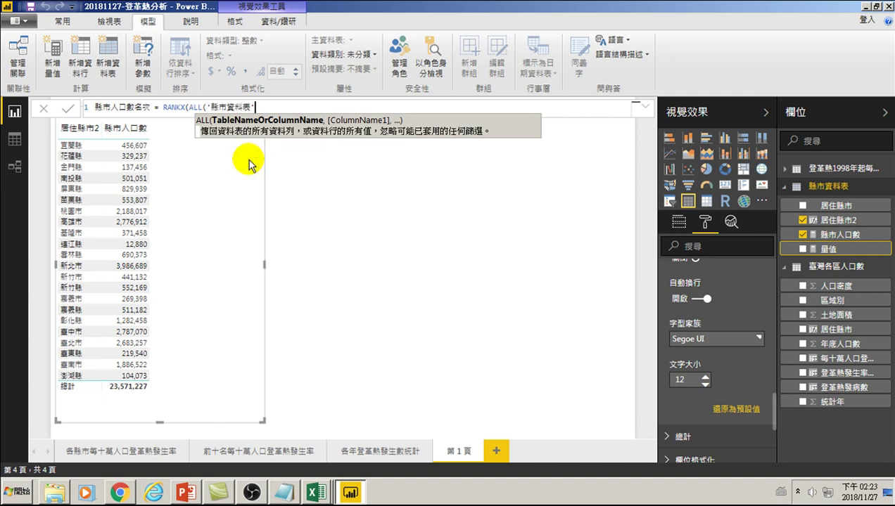
type(")")
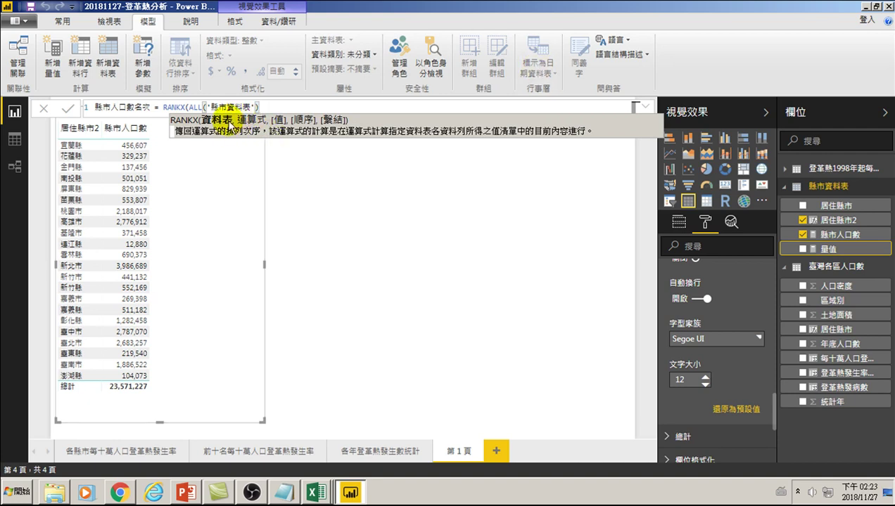
Finish and commit the measure as = RANKX(ALL('縣市資料表'),'縣市資料表'[縣市人口數],,0)
type(",")
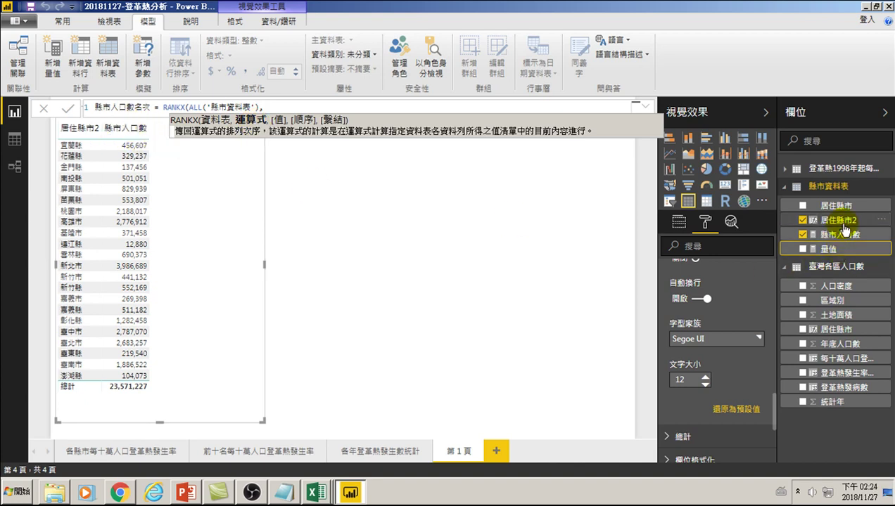
type("'")
key("Down")
key("Down")
key("Down")
key("Down")
key("Down")
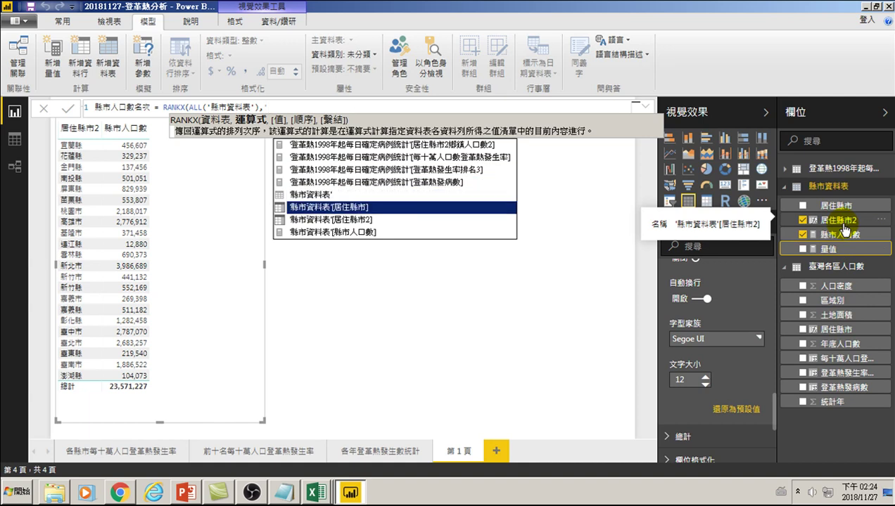
key("Down")
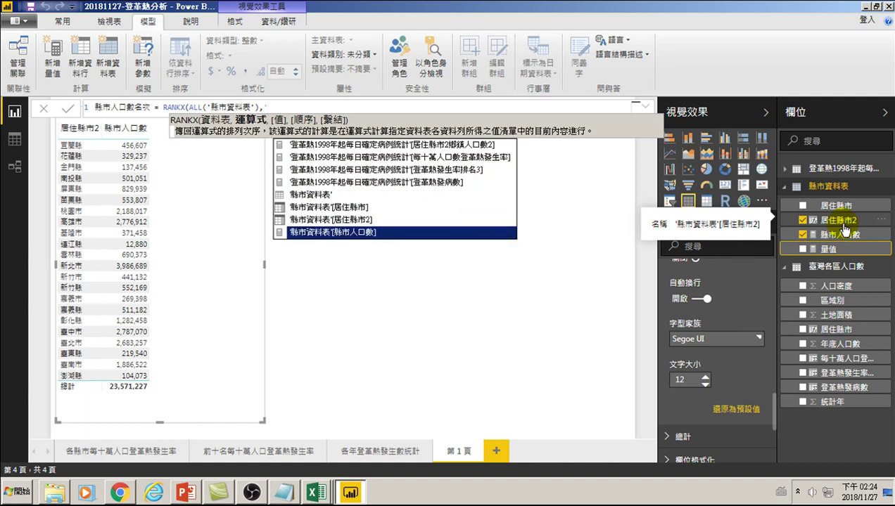
key("Tab")
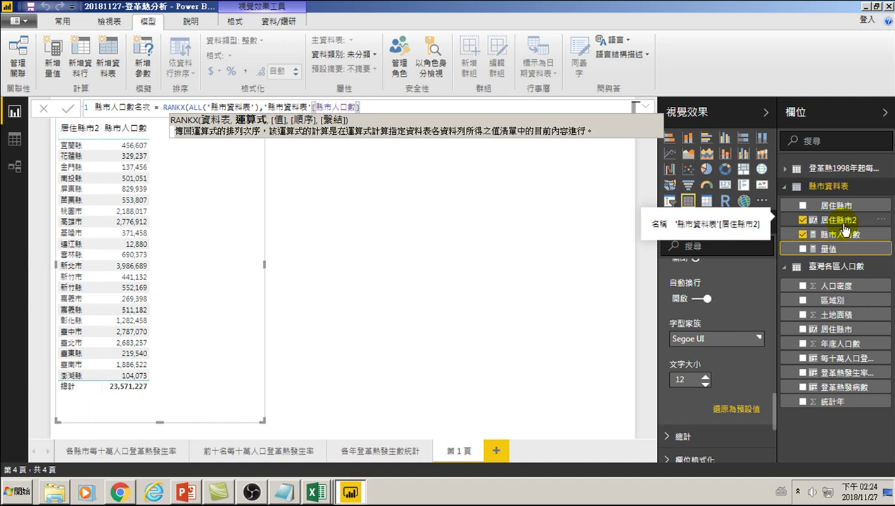
type(",,")
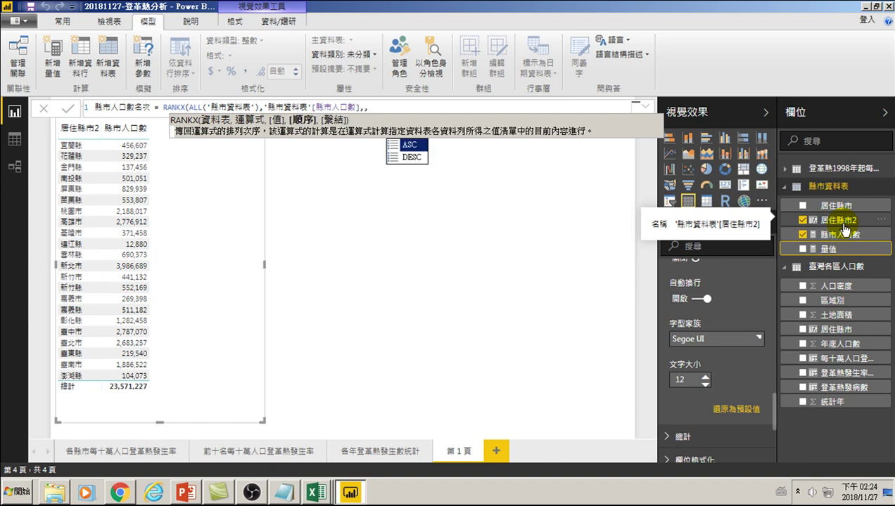
type("0")
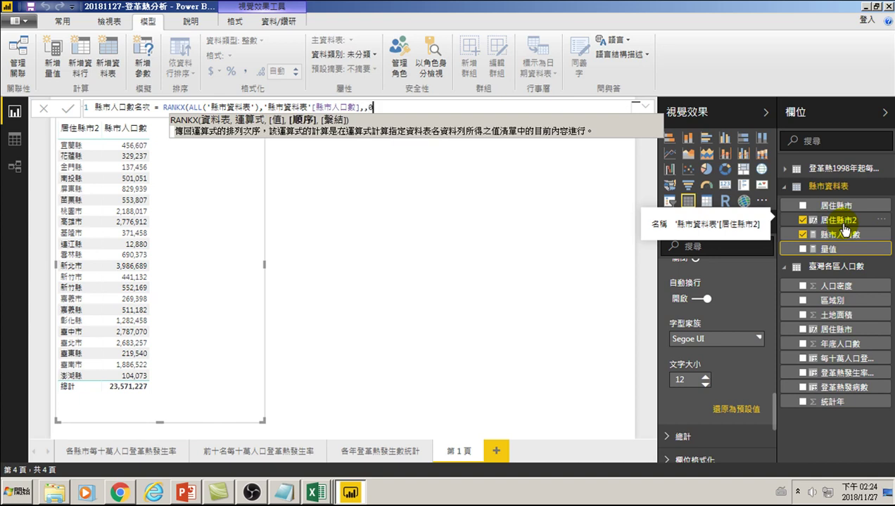
type(")")
key("Return")
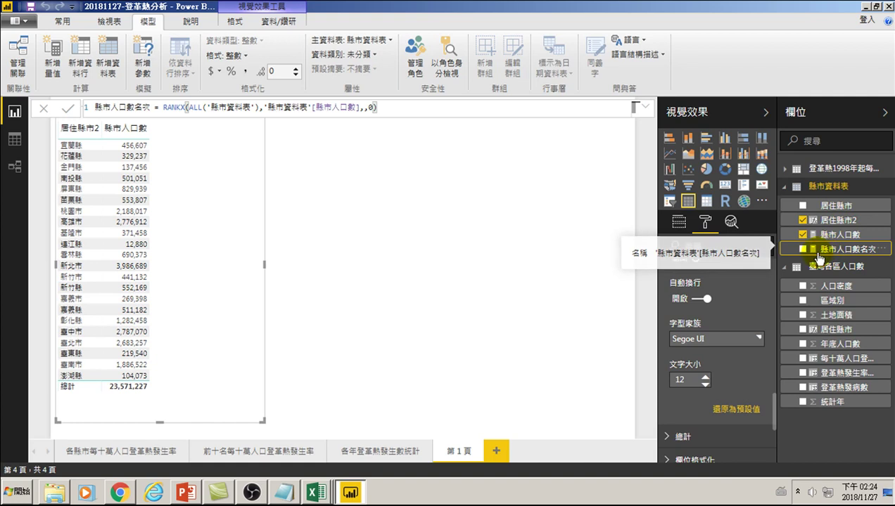
Add the 縣市人口數名次 measure as a rank column in the table visual
left_click(802, 249)
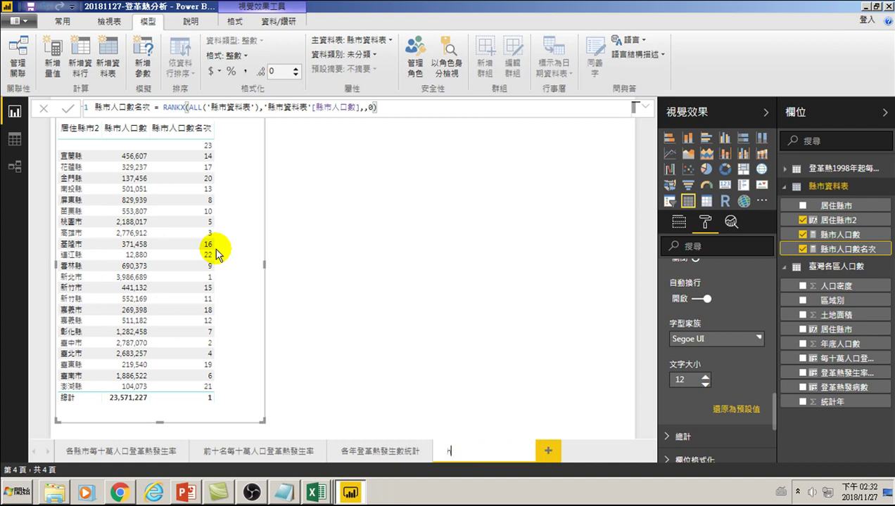
Rename the 第 1 頁 page tab to 各縣市人口排行榜
type("各縣市")
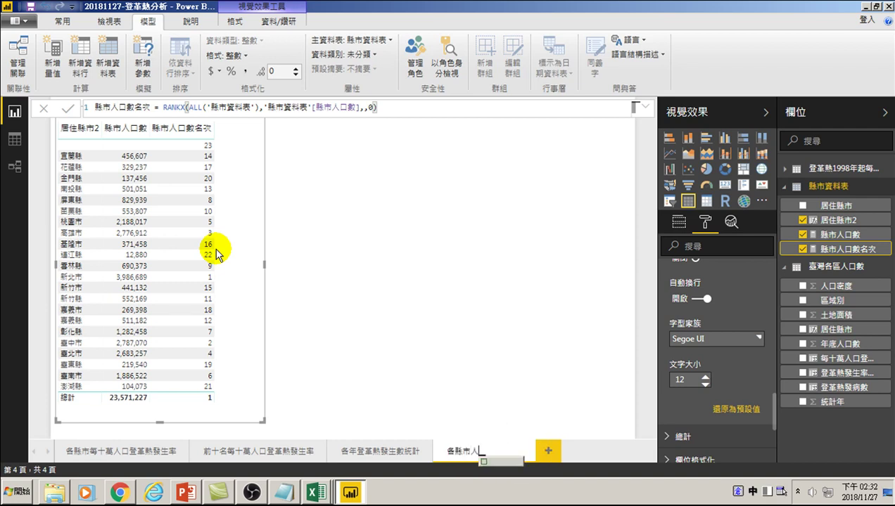
type("人口排行榜")
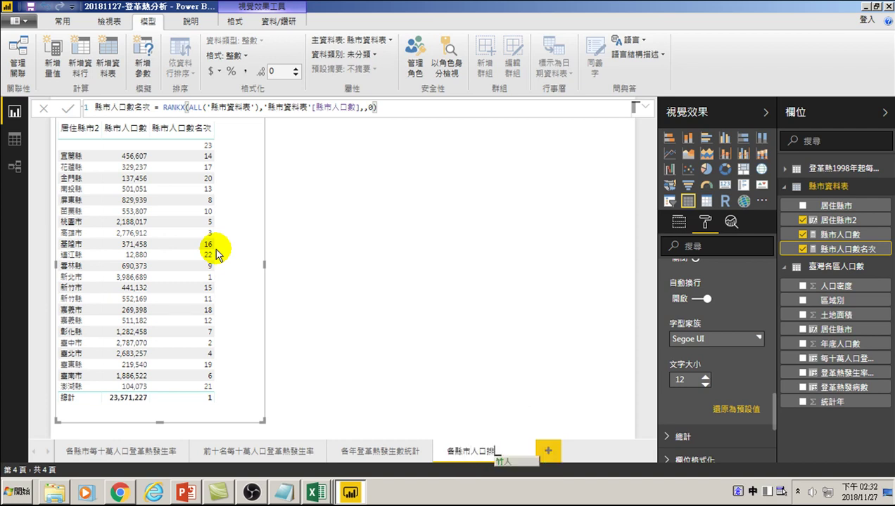